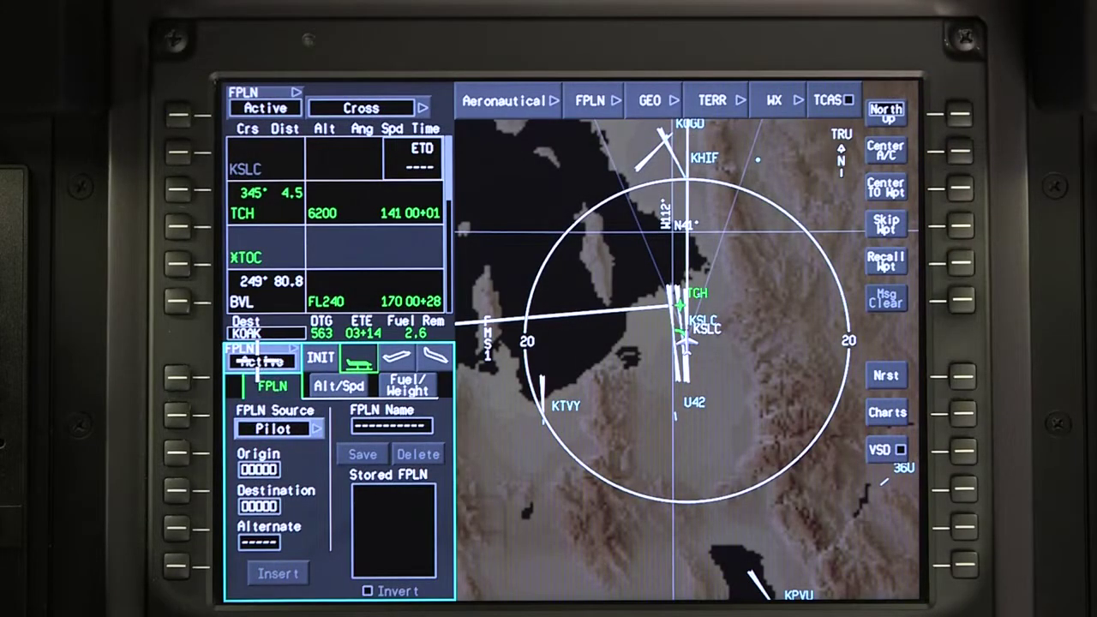
Switch to the secondary flight plan and enter origin KOAK and destination KLAS
left_click(261, 361)
left_click(261, 414)
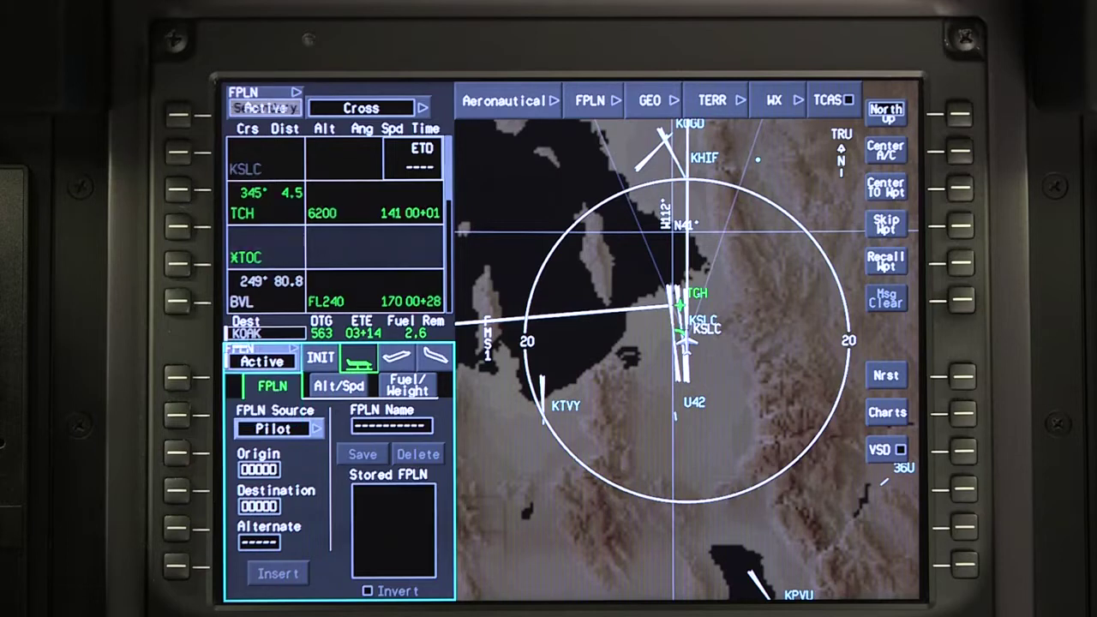
left_click(243, 461)
type("KOAK")
key("Return")
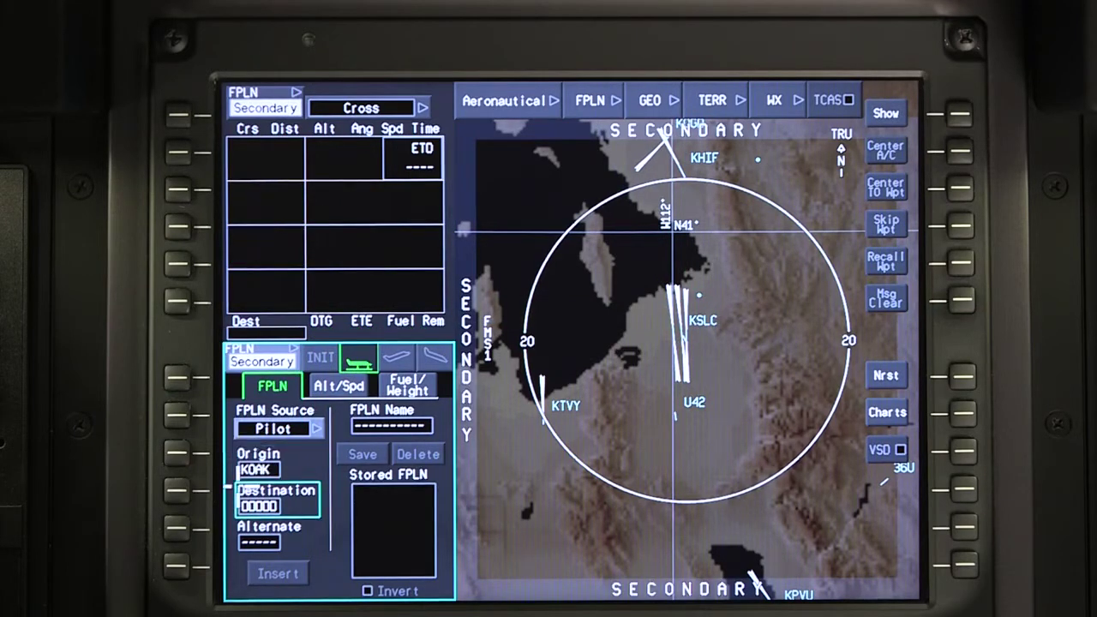
left_click(242, 504)
type("KLAS")
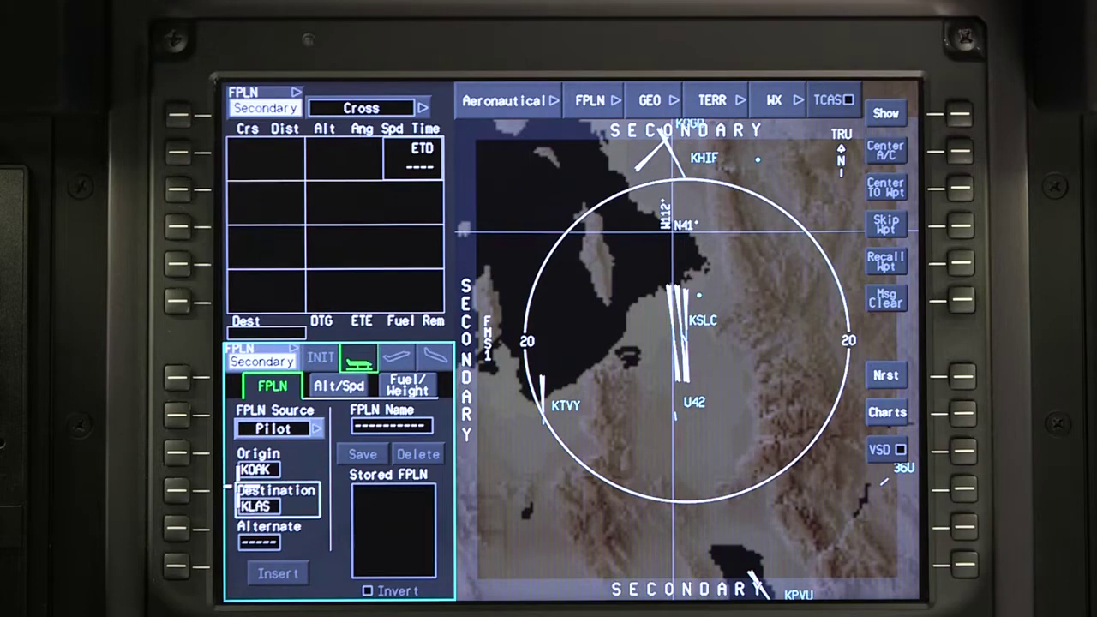
left_click(279, 573)
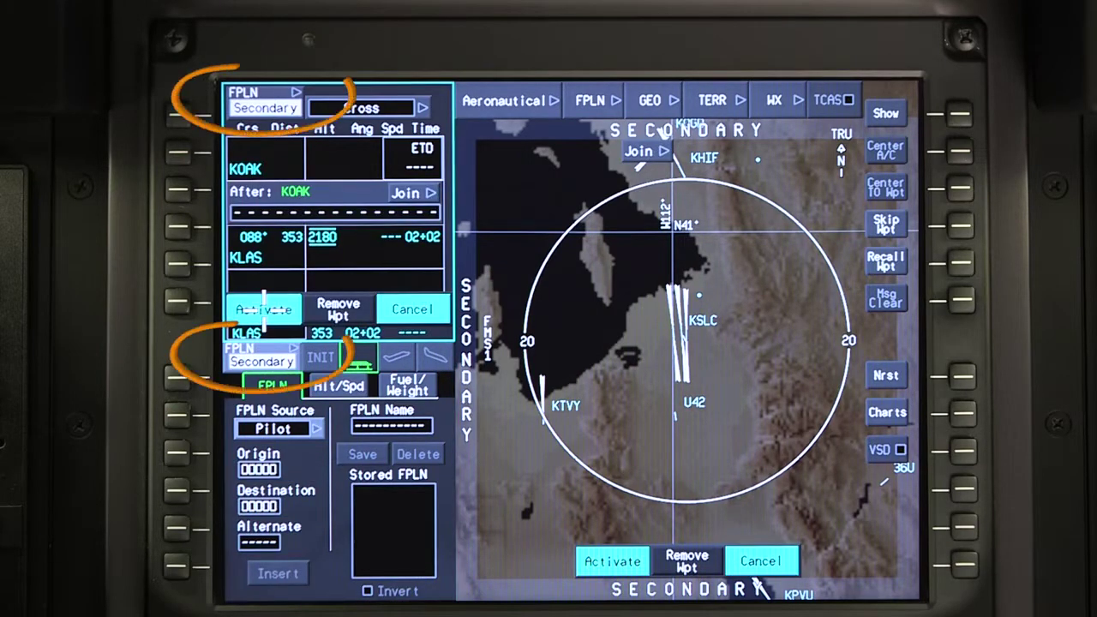
Activate the secondary plan, insert BTY after LIDAT, and activate the modified route
left_click(264, 308)
left_click(339, 386)
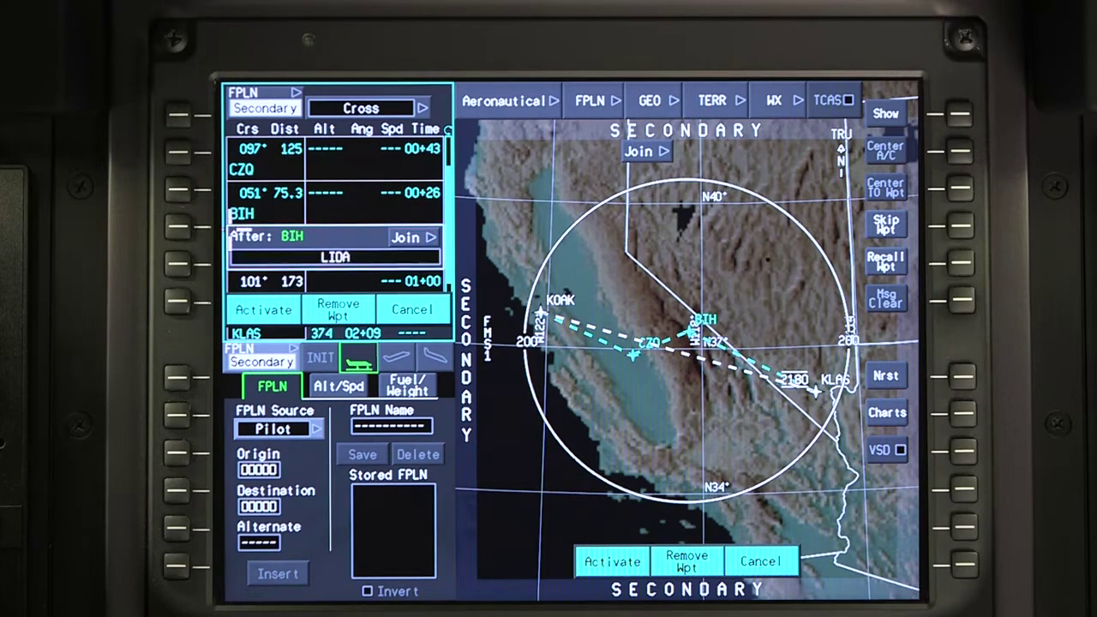
type("BTY")
key("Return")
left_click(267, 307)
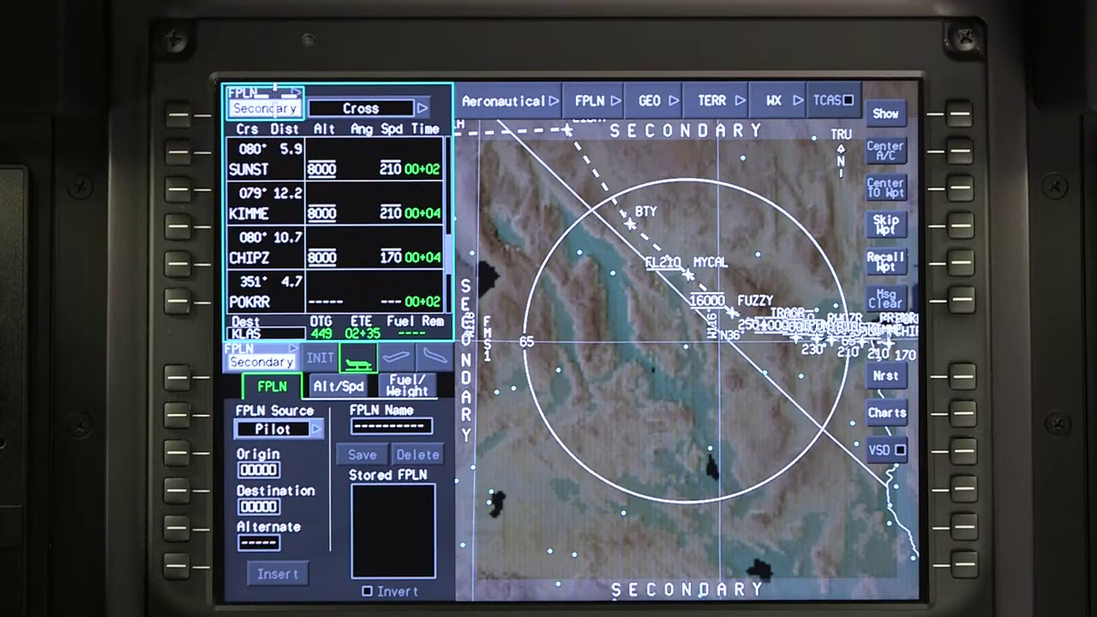
Switch the flight plan view from Secondary to Active
left_click(264, 108)
left_click(266, 132)
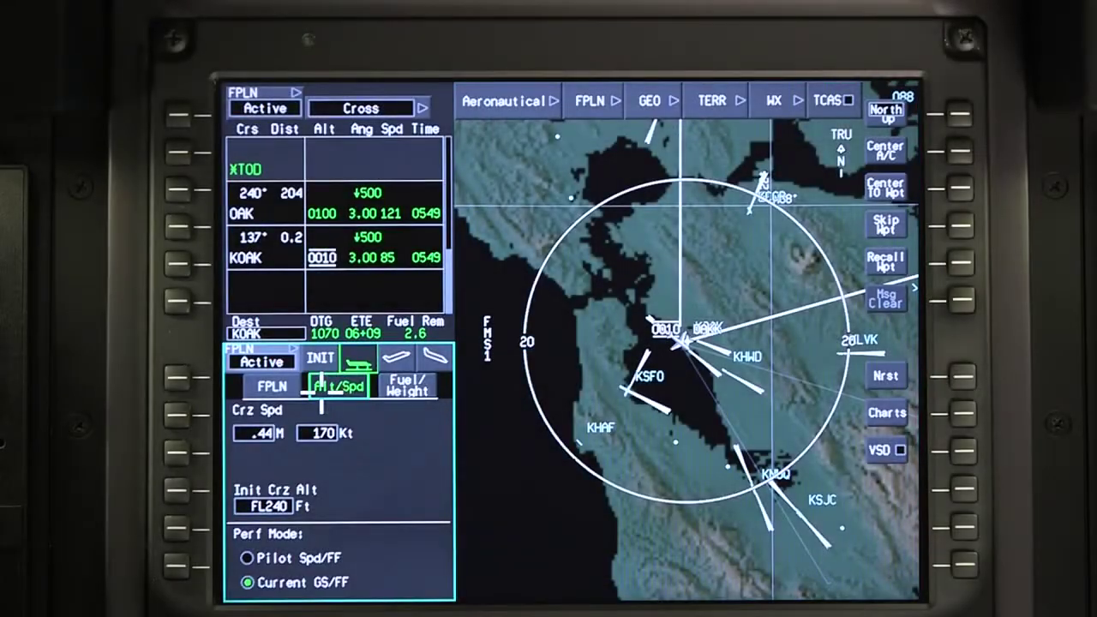
On the FPLN setup page, set the flight plan source to Secondary
left_click(291, 386)
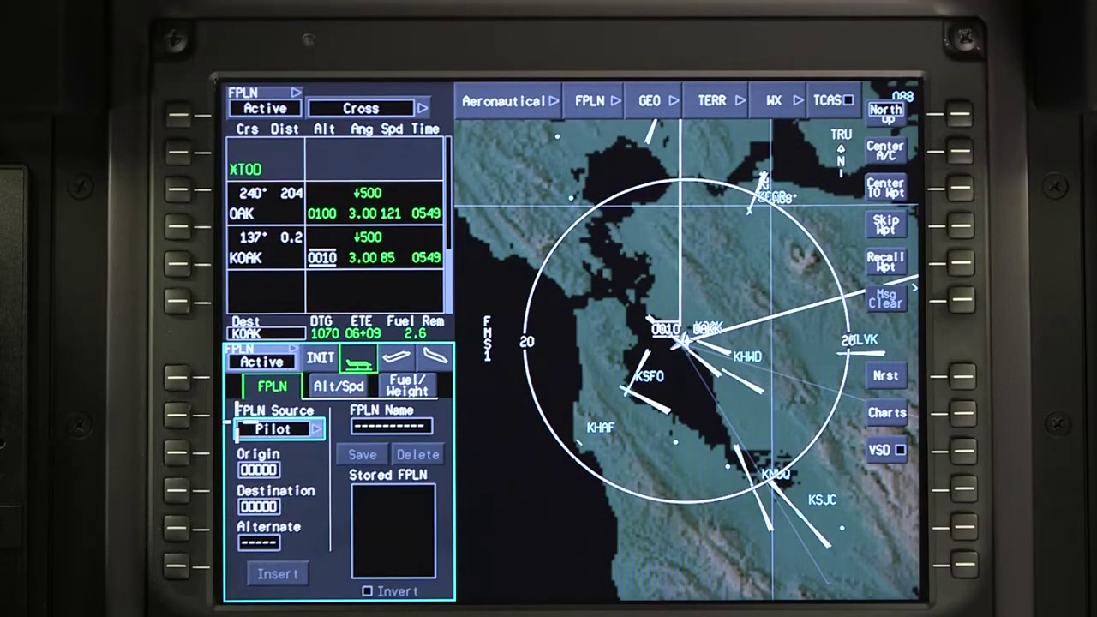
left_click(257, 428)
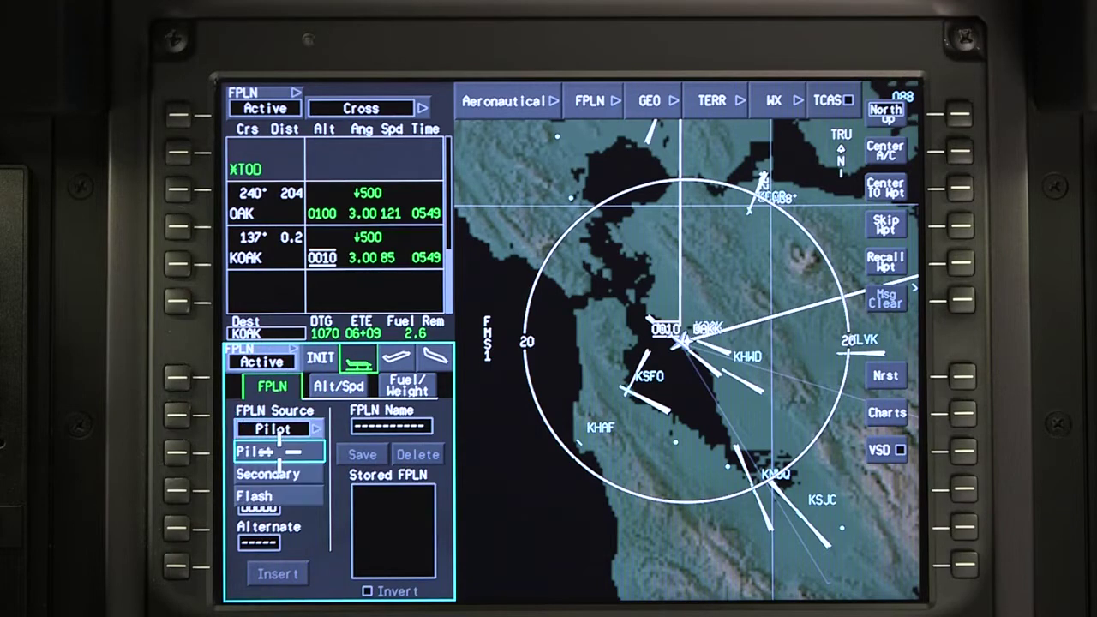
left_click(281, 472)
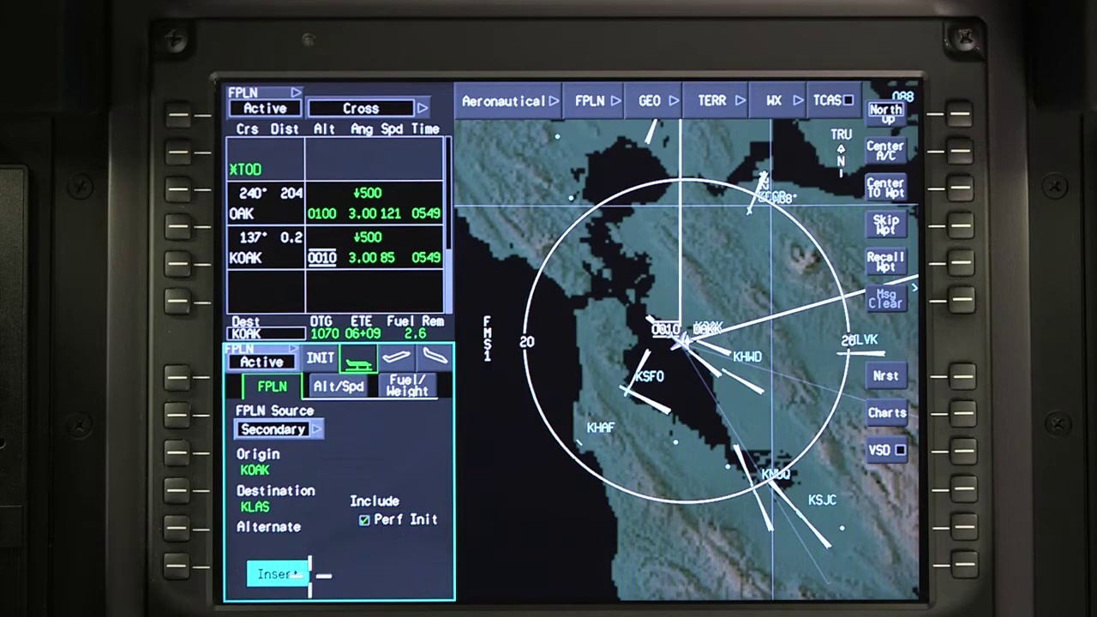
Insert the secondary plan into the active plan and check the Alt/Spd settings
left_click(302, 581)
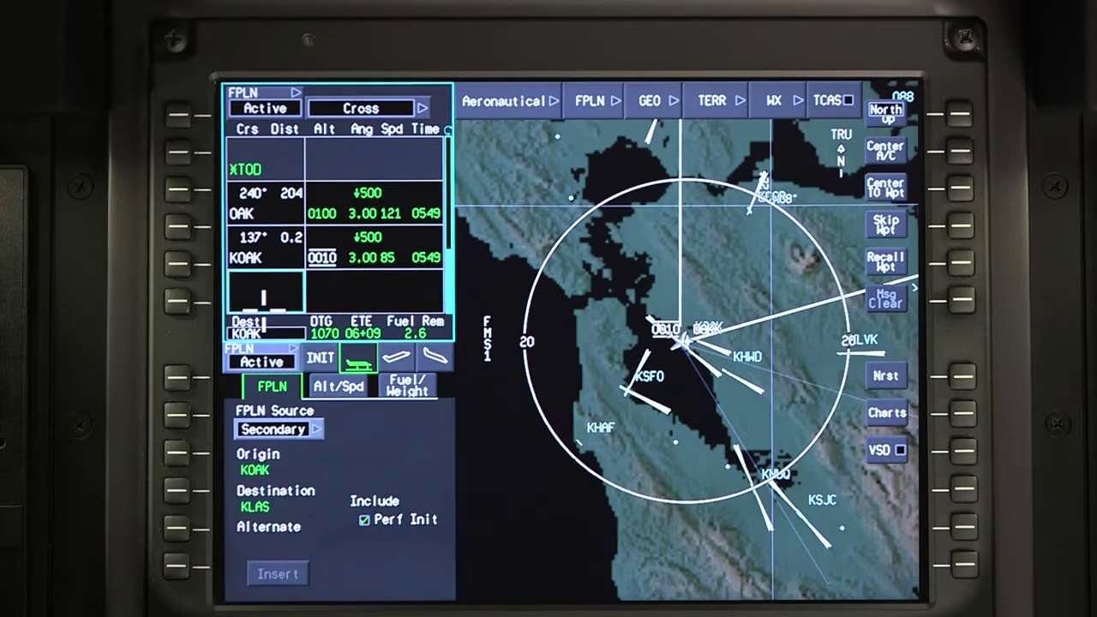
left_click(340, 385)
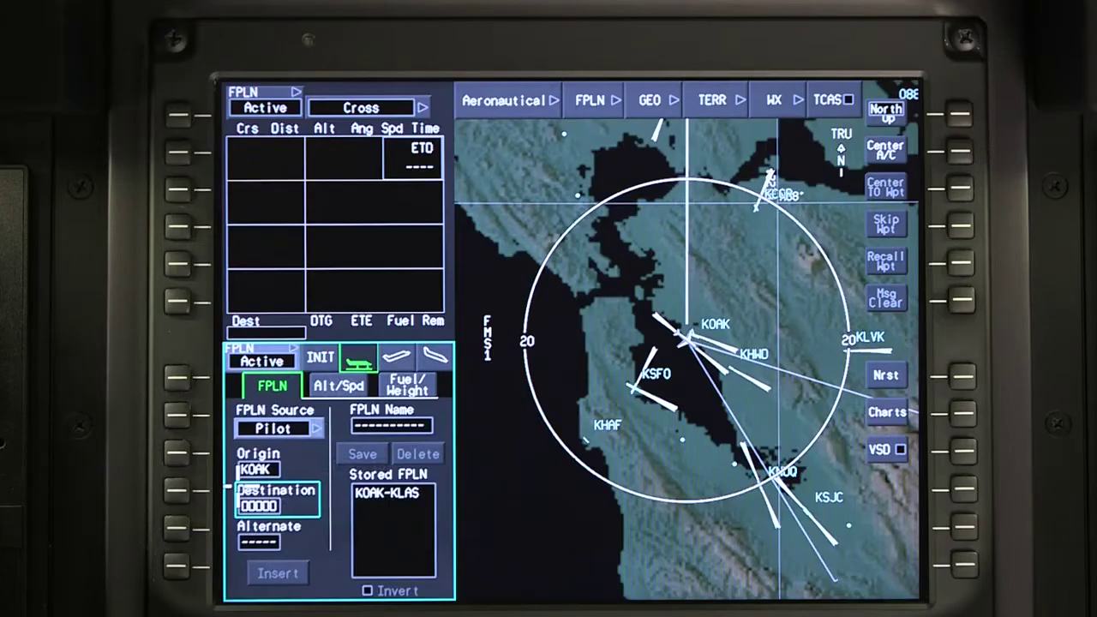
Select stored plan KOAK-KLAS and insert it into the active plan
left_click(371, 493)
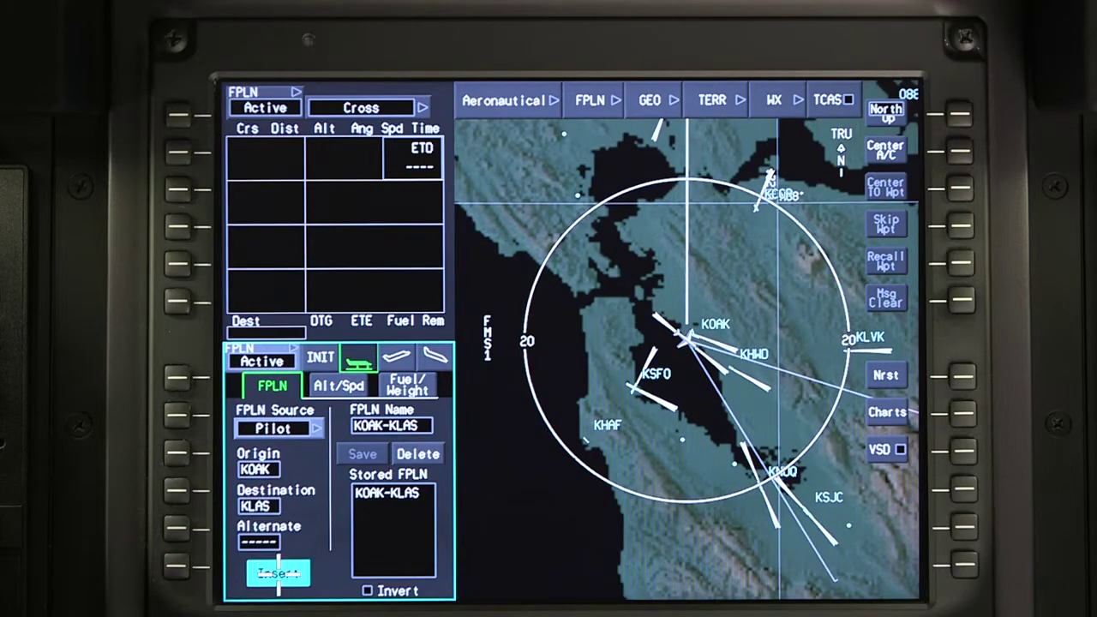
left_click(279, 573)
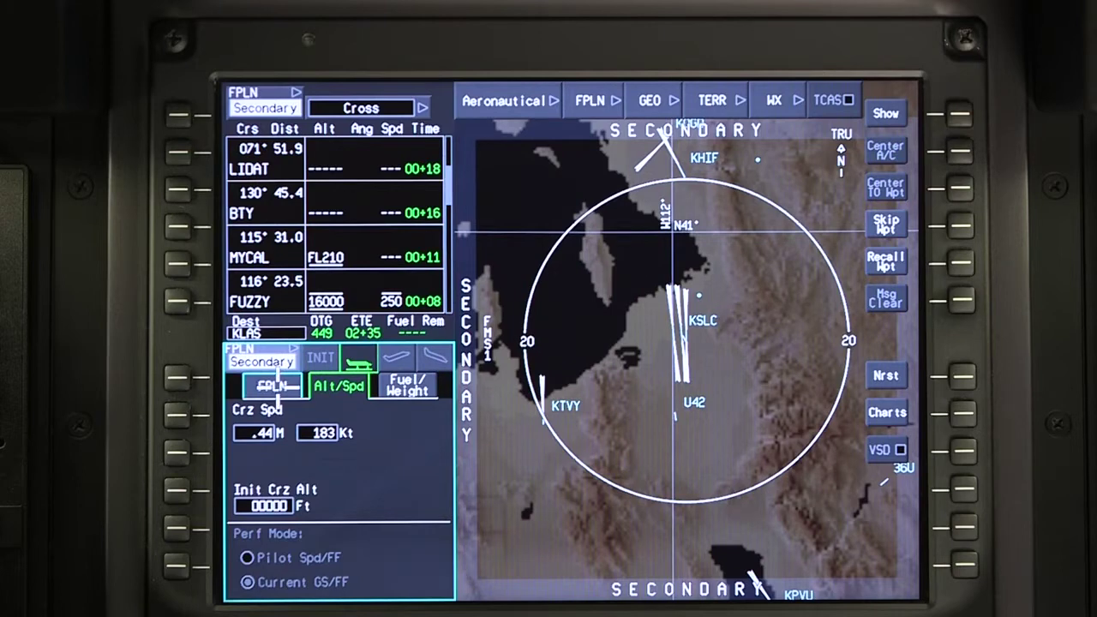
Keep the Pilot flight plan source and save the plan under the name KOAK-KLAS
left_click(273, 386)
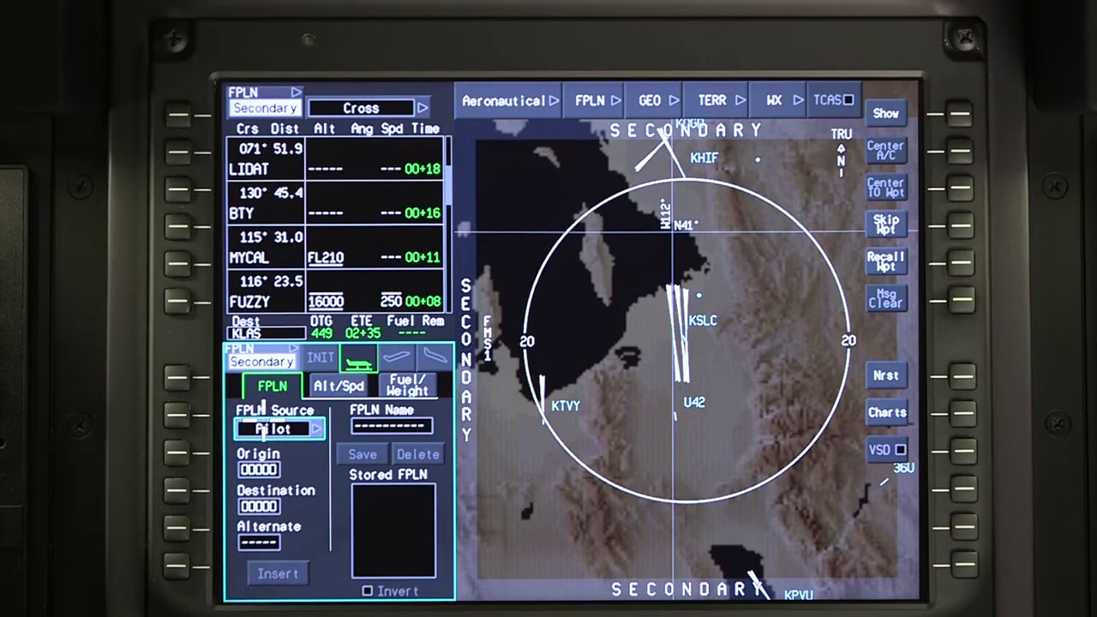
left_click(273, 429)
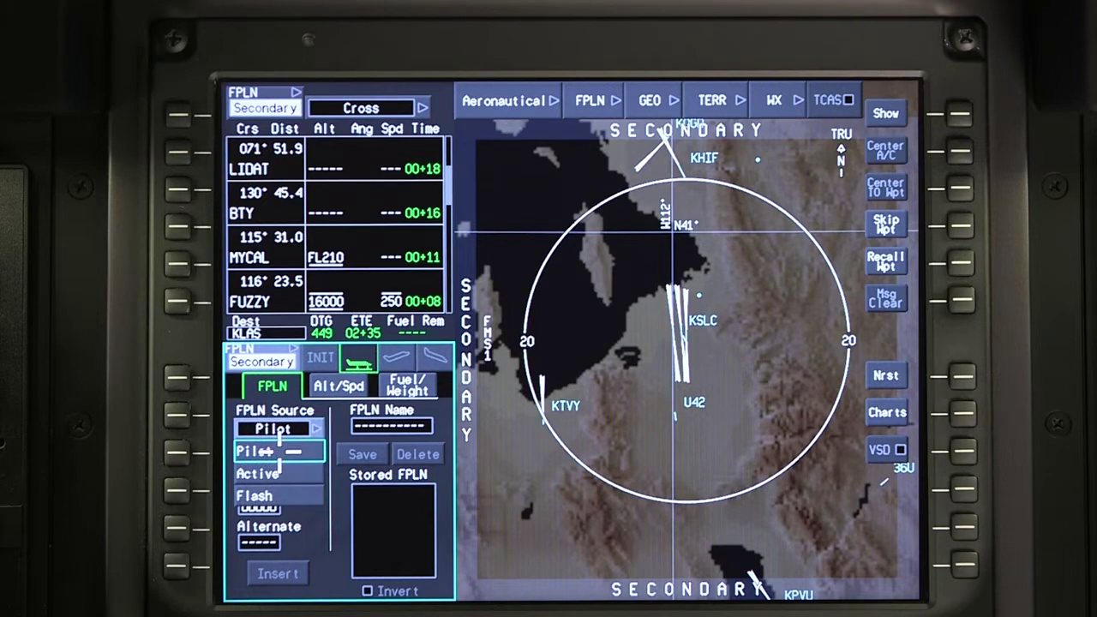
left_click(276, 450)
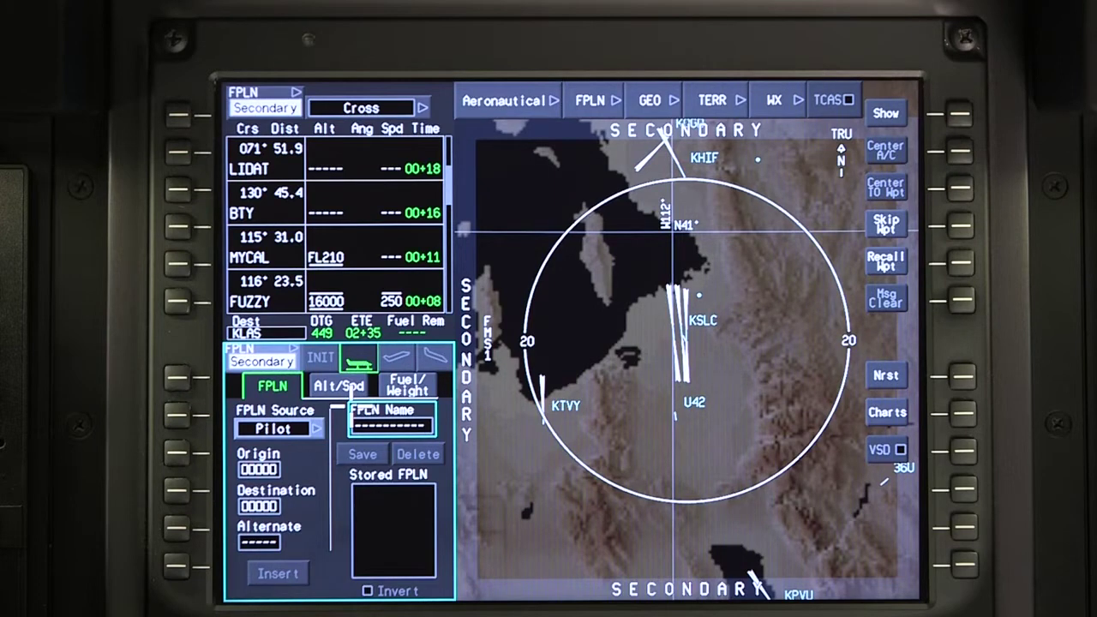
type("K")
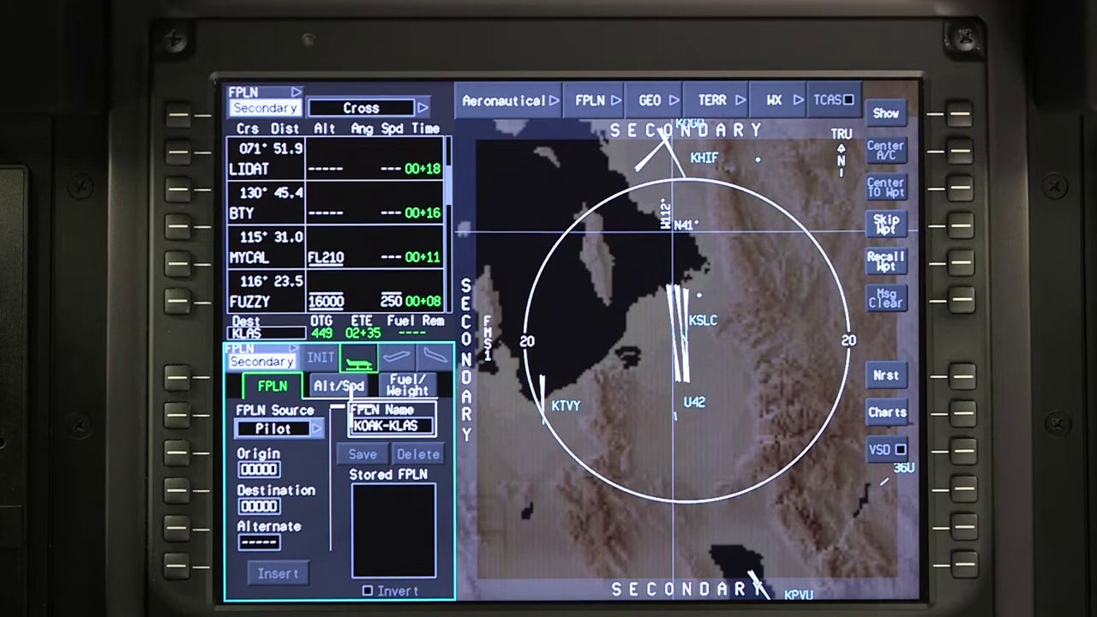
type("OAK-KLAS")
key("Return")
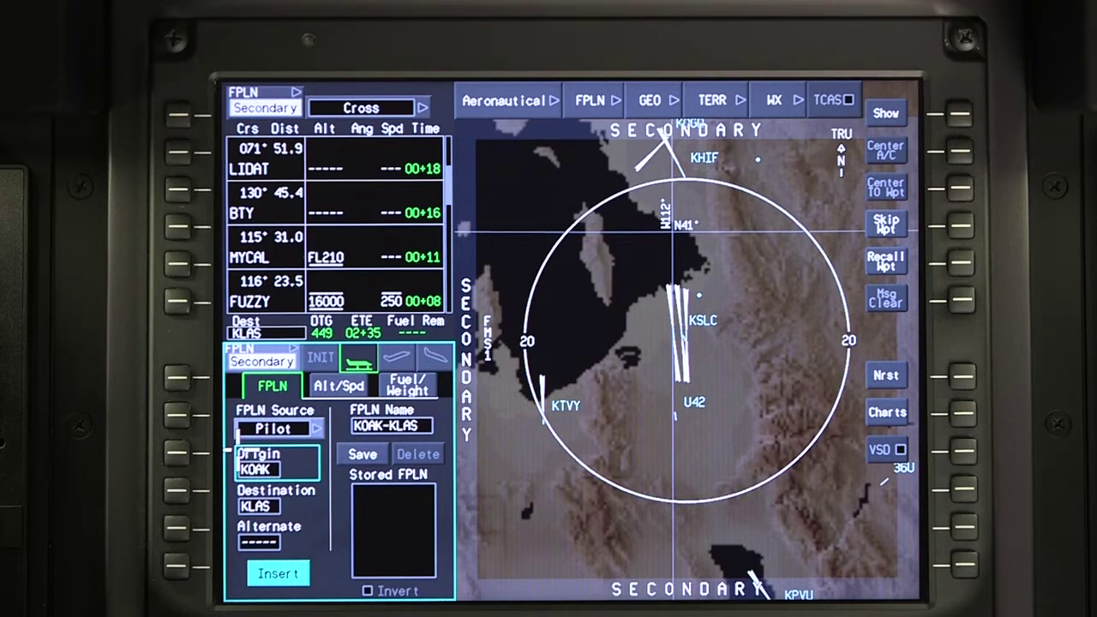
left_click(343, 452)
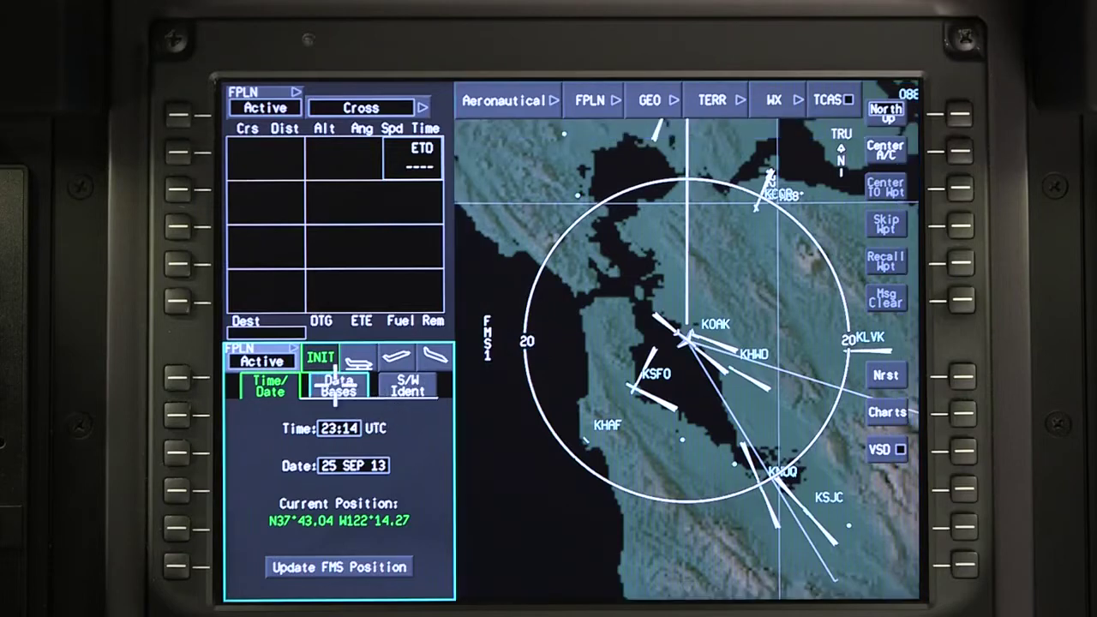
Return to the FPLN setup page and load stored plan KOAK-KLAS
left_click(358, 356)
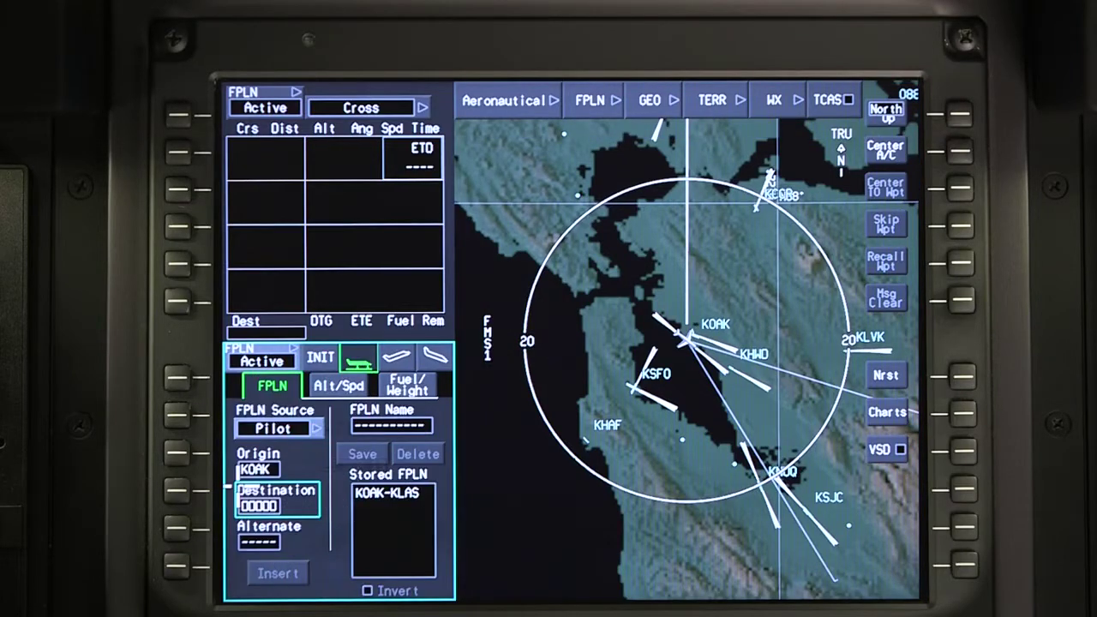
left_click(371, 496)
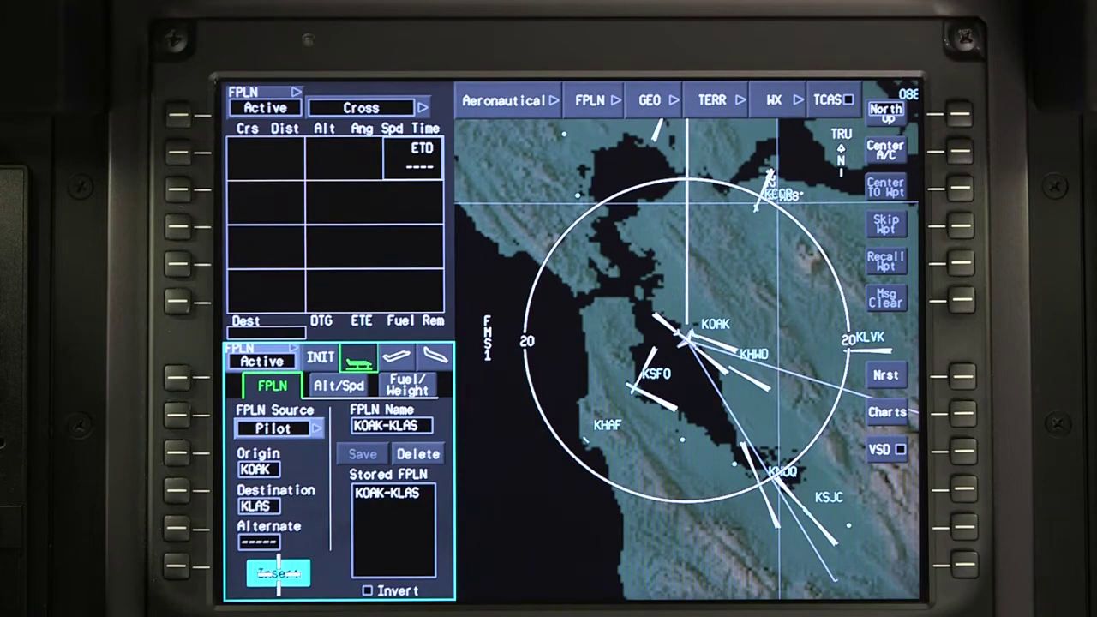